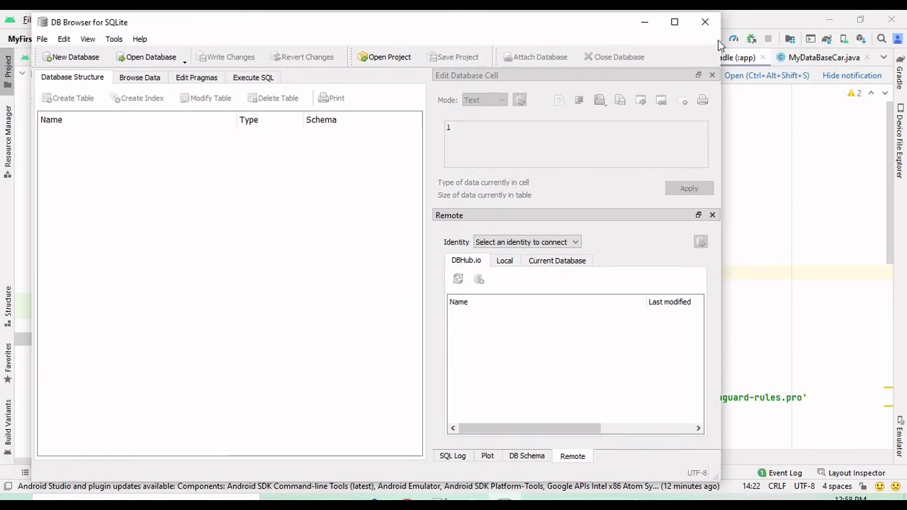
Step: Create a new SQLite database file named person.db on the Desktop
click(675, 22)
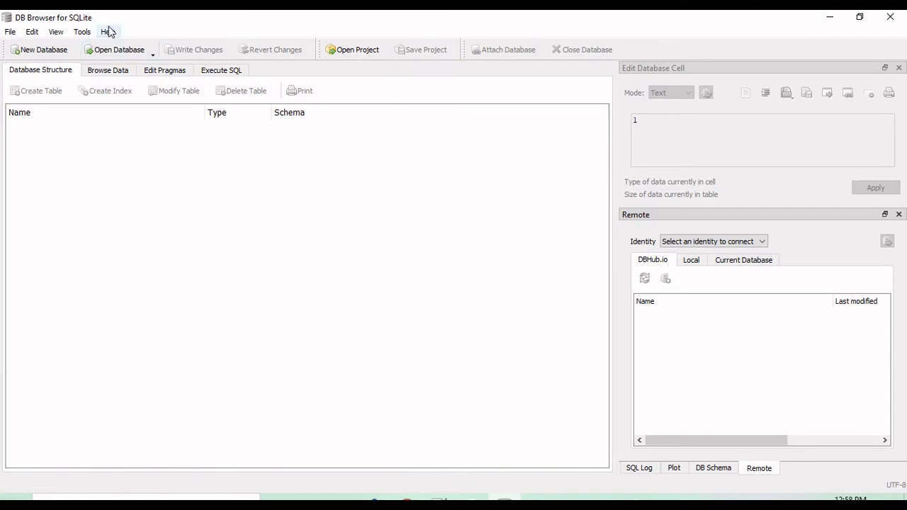
click(40, 56)
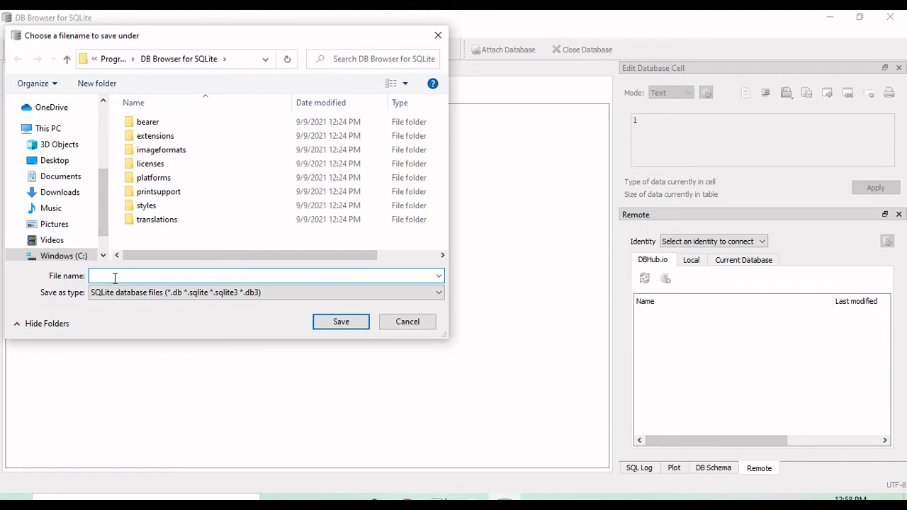
scroll(99, 185, up, 3)
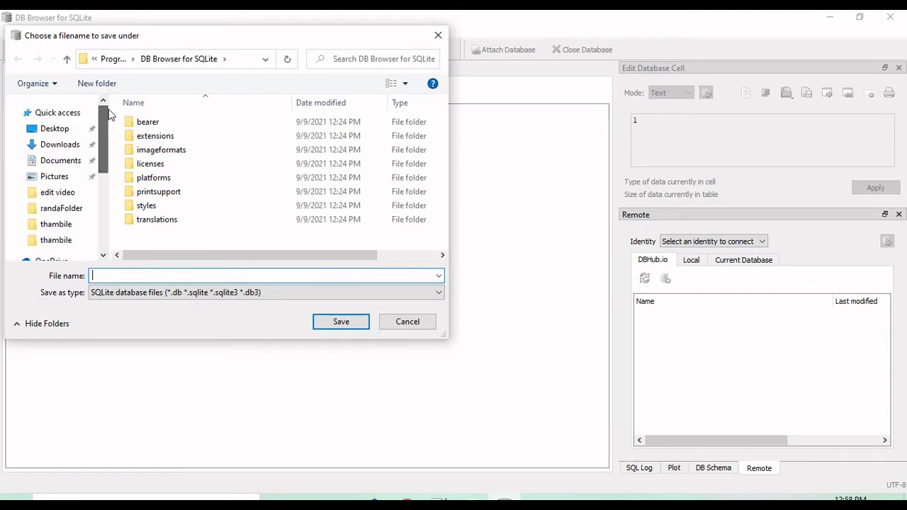
click(77, 133)
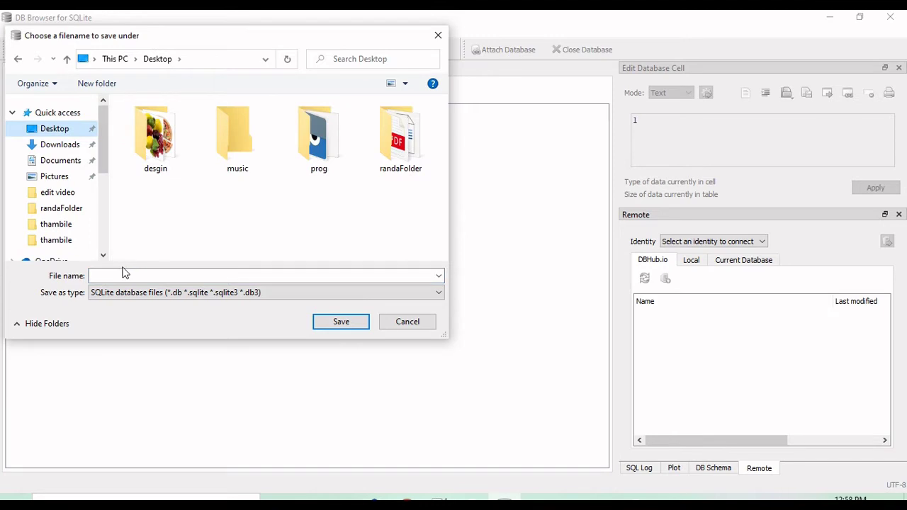
text(P)
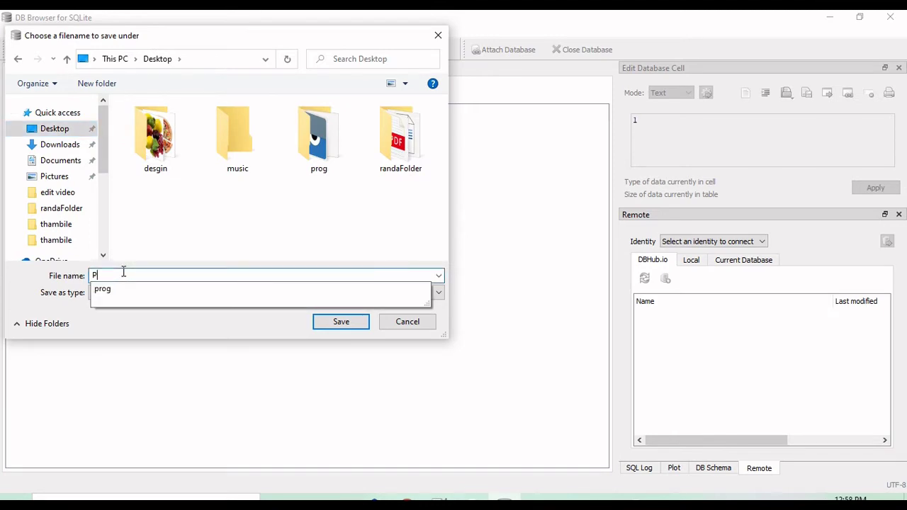
key(BackSpace)
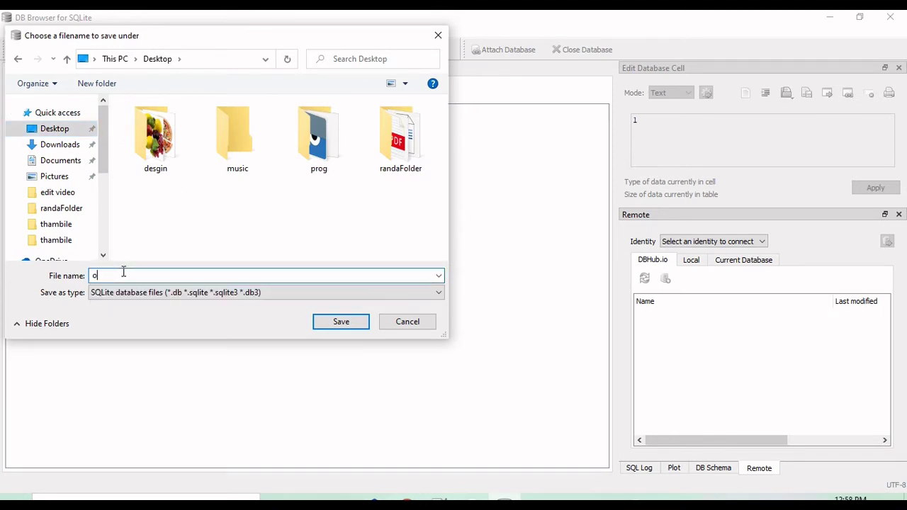
text(person.db)
click(341, 323)
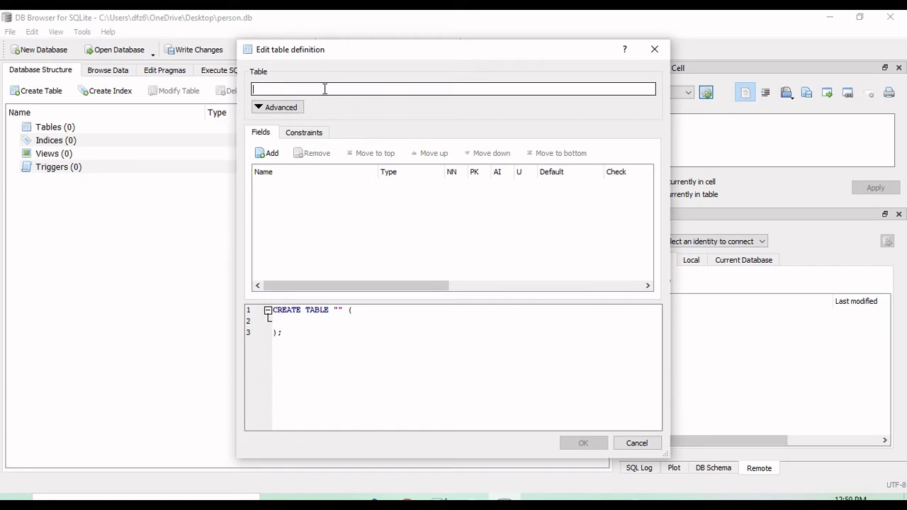
Step: Name the table employee and add an INTEGER field id set as not null, primary key and auto-increment
text(employee)
click(270, 154)
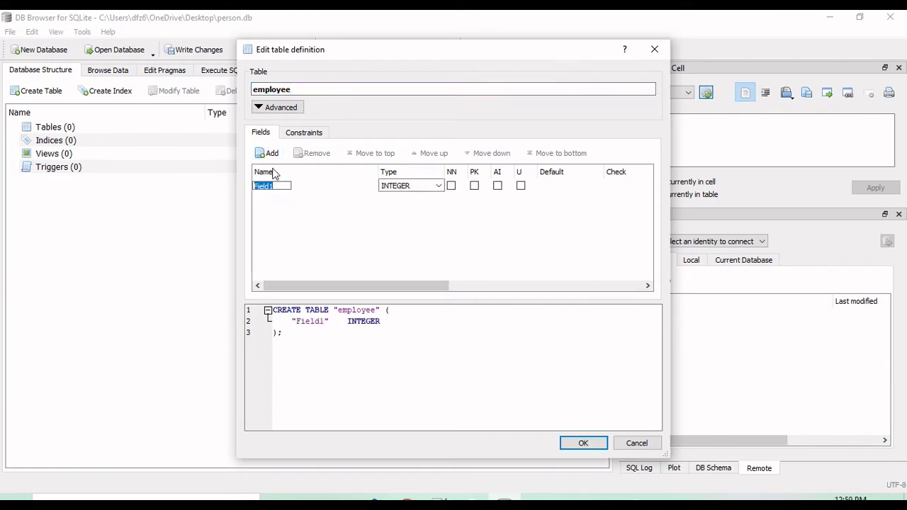
text(id)
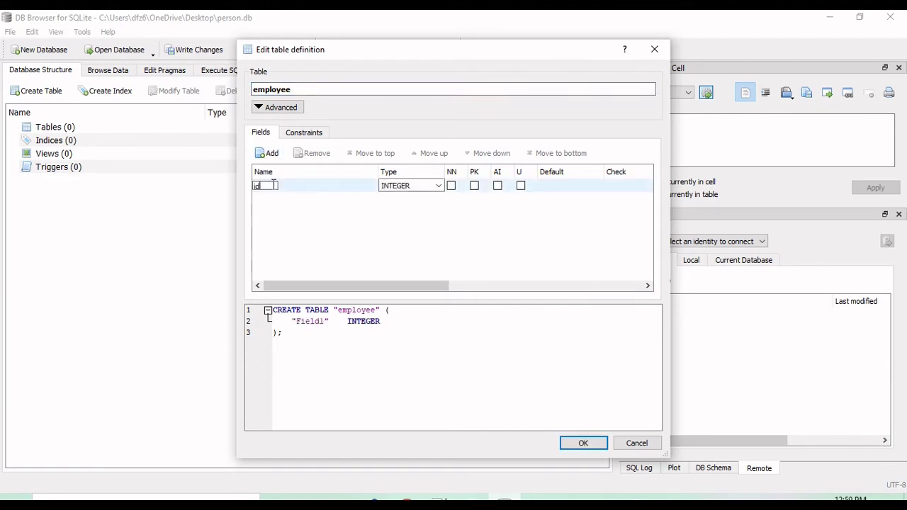
click(451, 186)
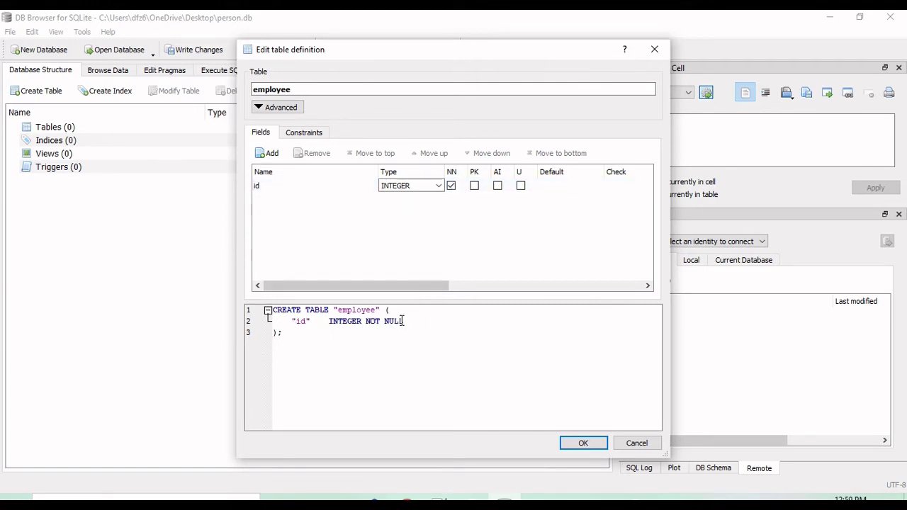
drag(402, 321, 362, 312)
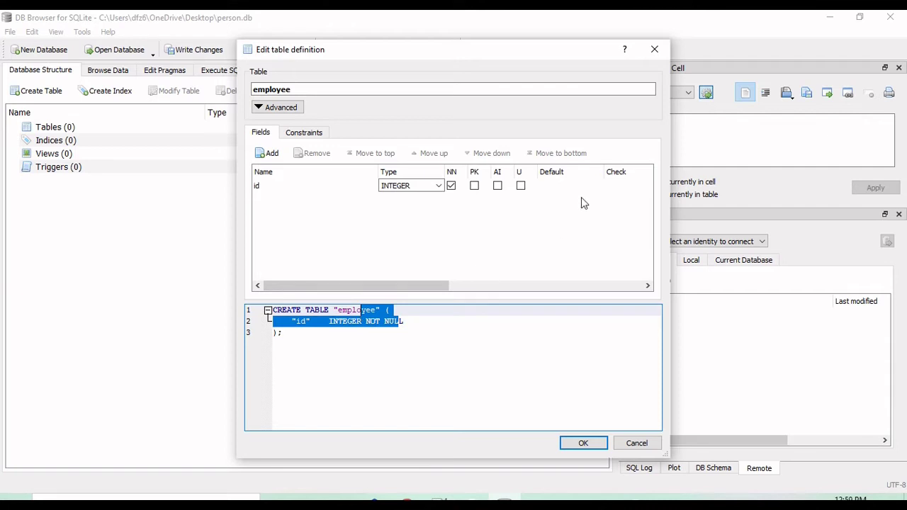
click(474, 185)
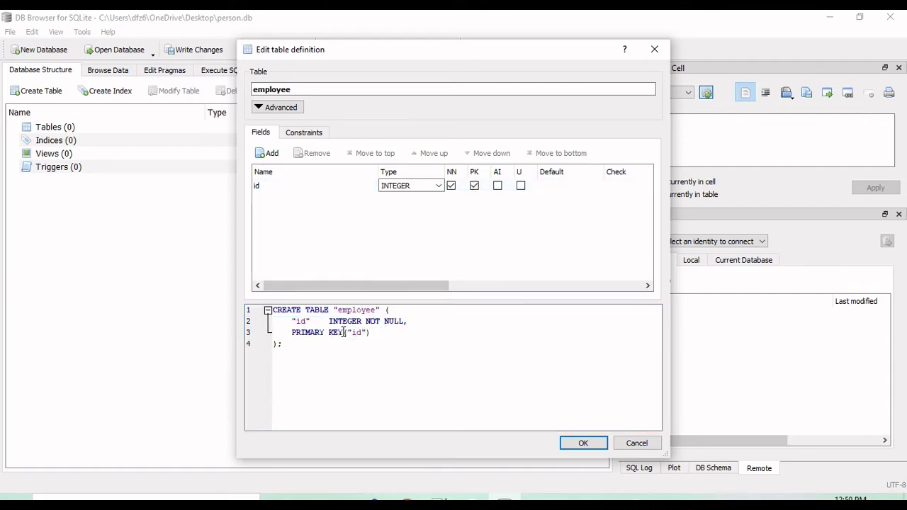
drag(344, 331, 290, 338)
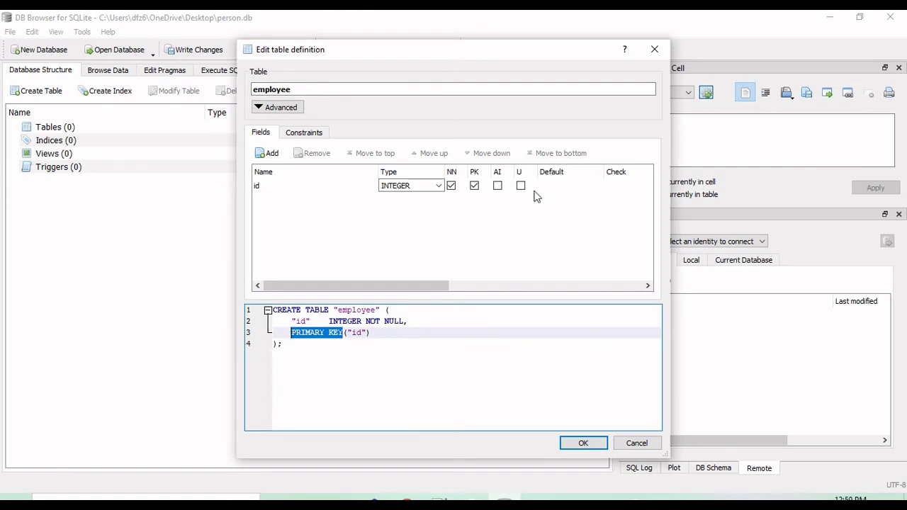
click(497, 185)
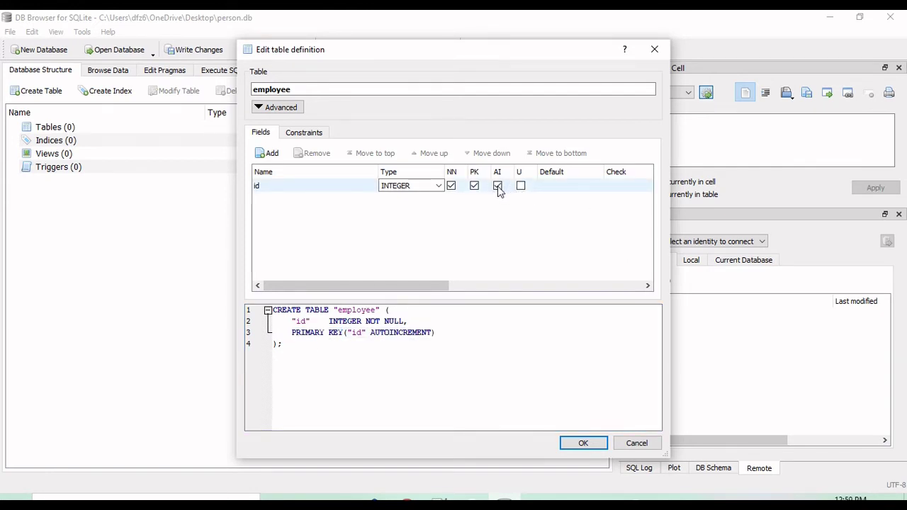
double_click(392, 333)
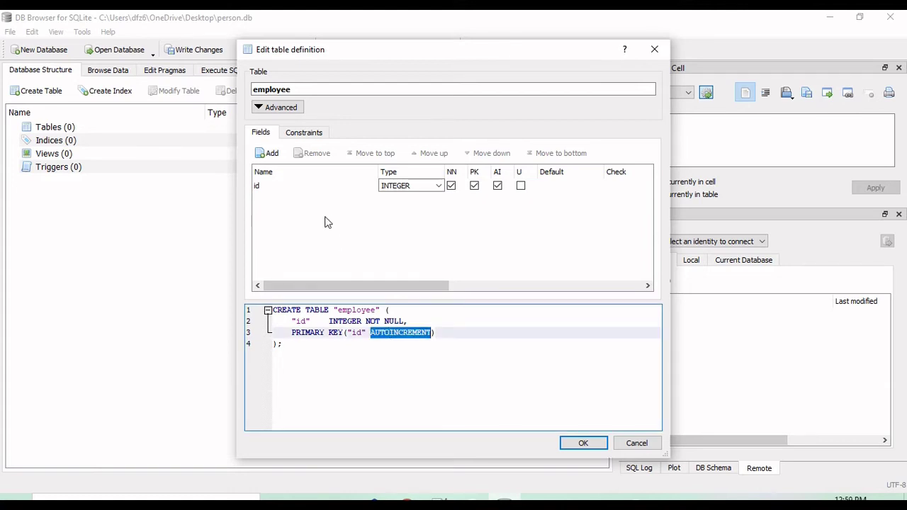
Step: Add a TEXT field called name to the employee table and create the table
click(272, 154)
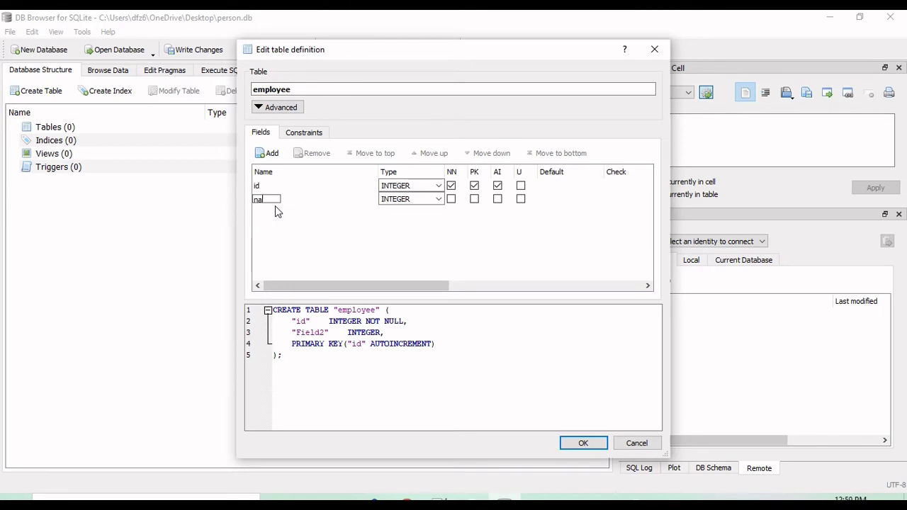
click(407, 204)
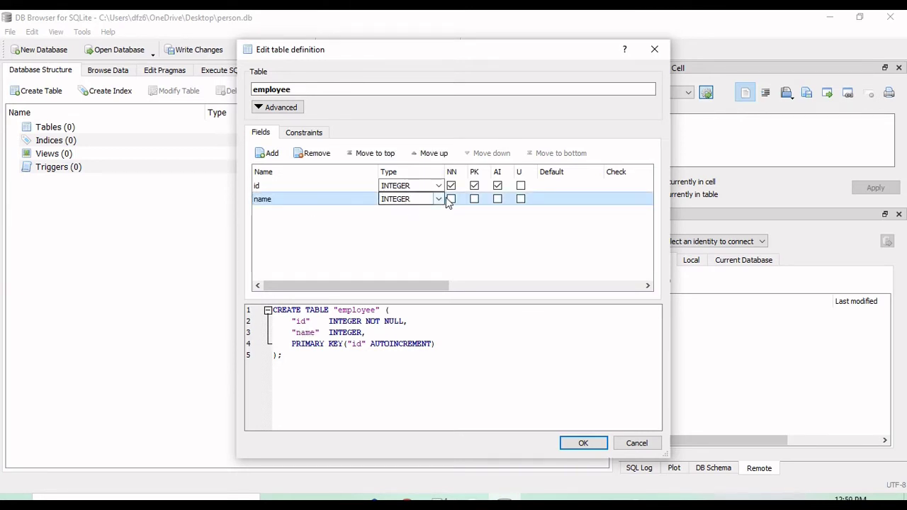
click(440, 200)
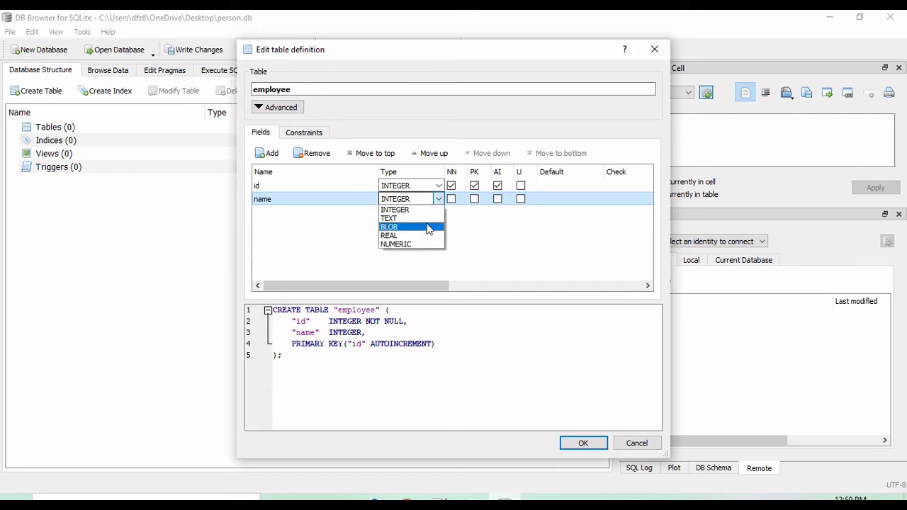
click(429, 223)
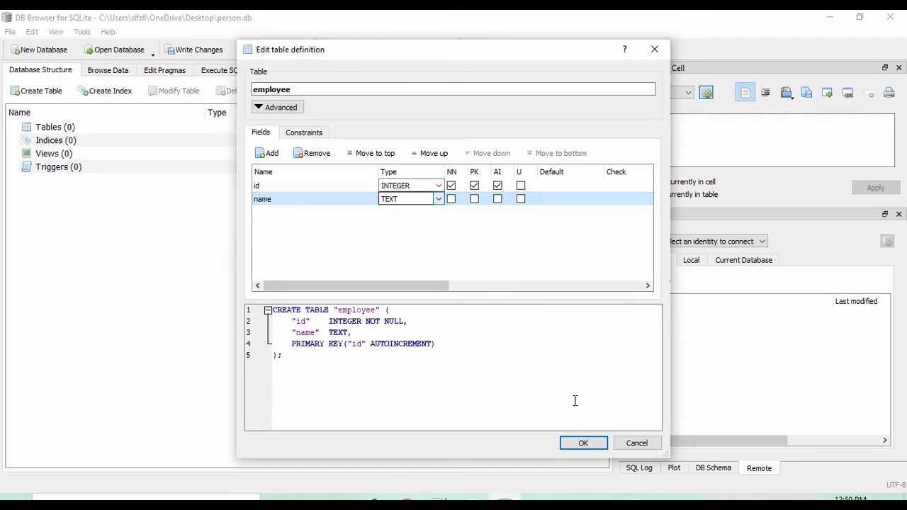
click(583, 442)
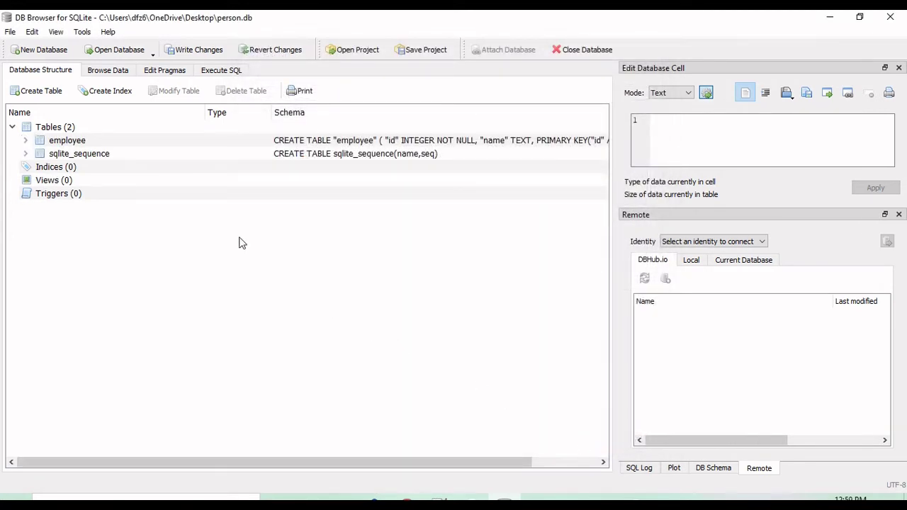
Step: Browse the employee table's data, insert the first record and fill in the employee's name
click(120, 75)
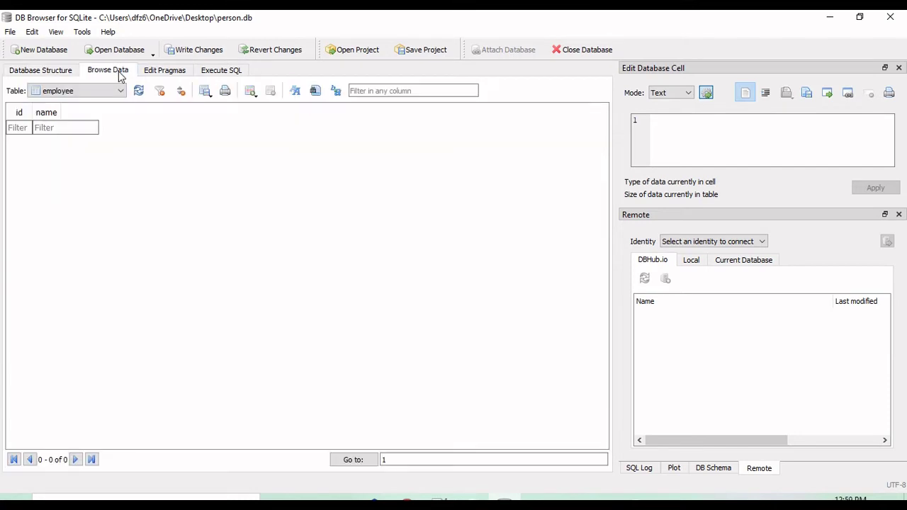
click(249, 91)
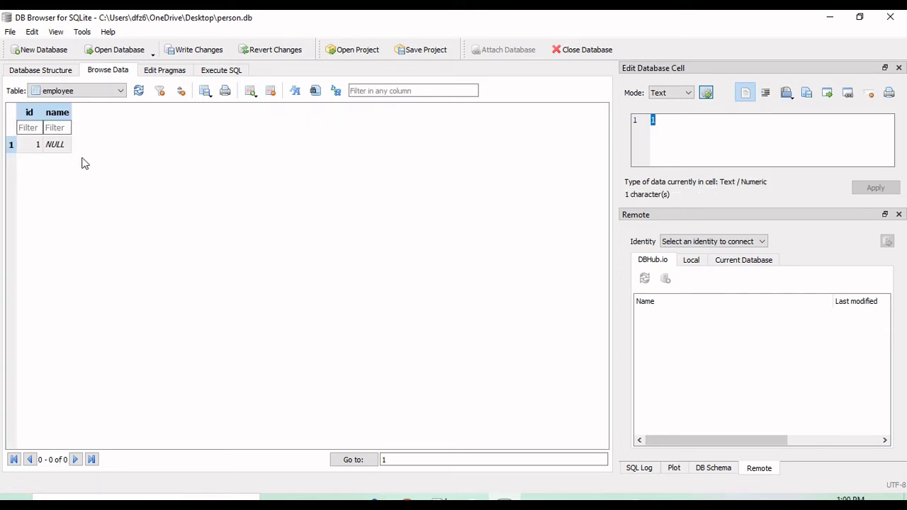
click(57, 144)
click(56, 143)
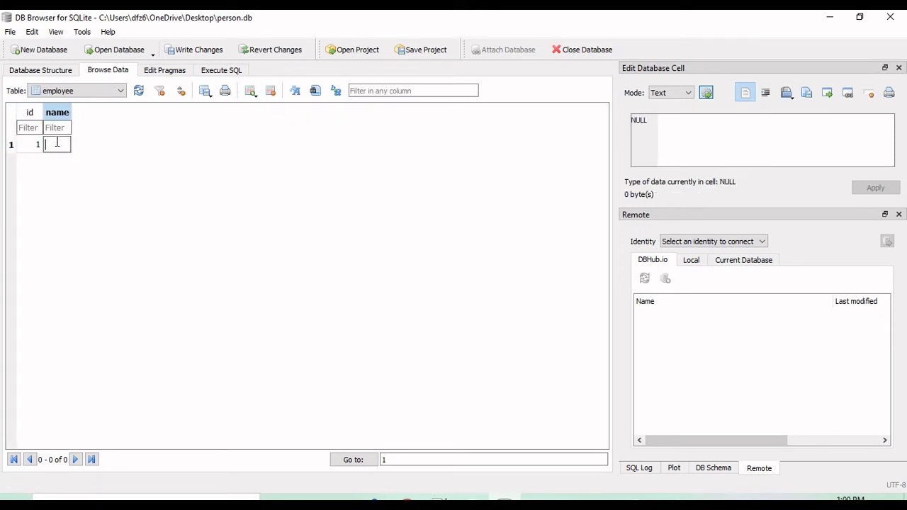
text(adam)
key(Return)
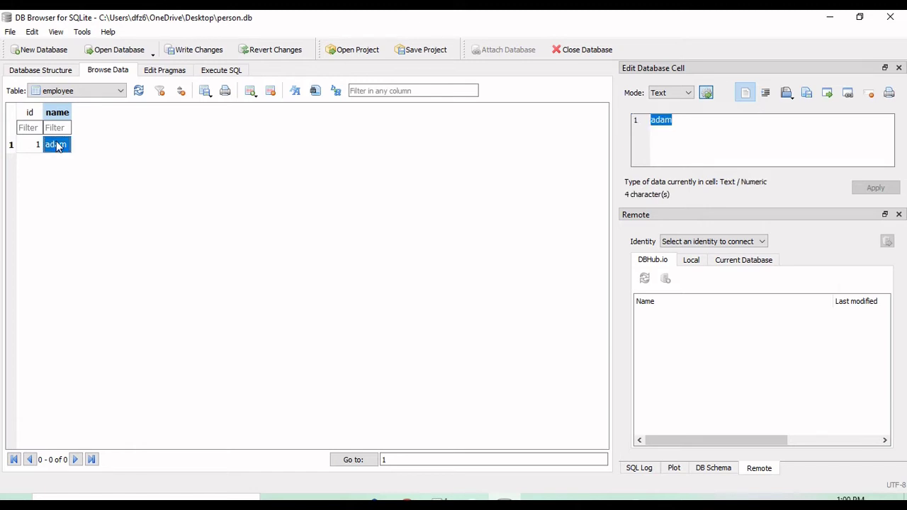
Step: Insert a second record in the employee table and fill in that employee's name
click(250, 92)
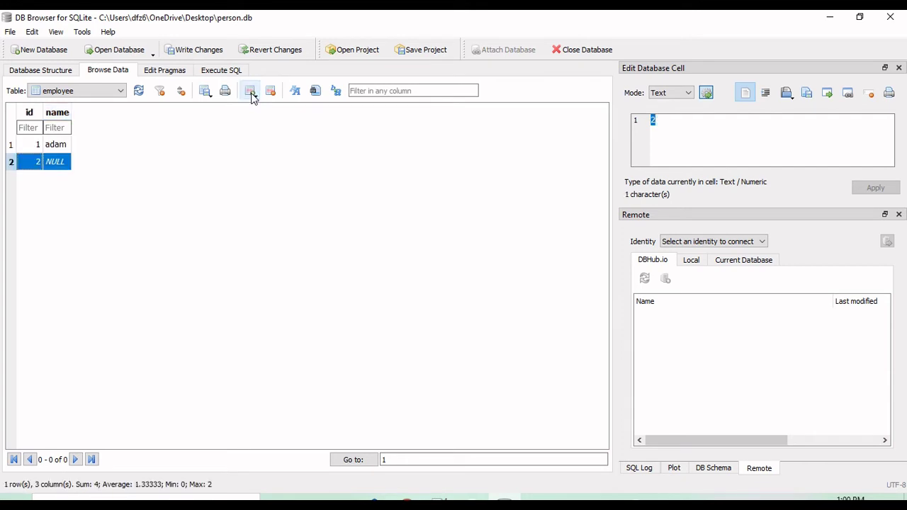
click(62, 163)
double_click(61, 160)
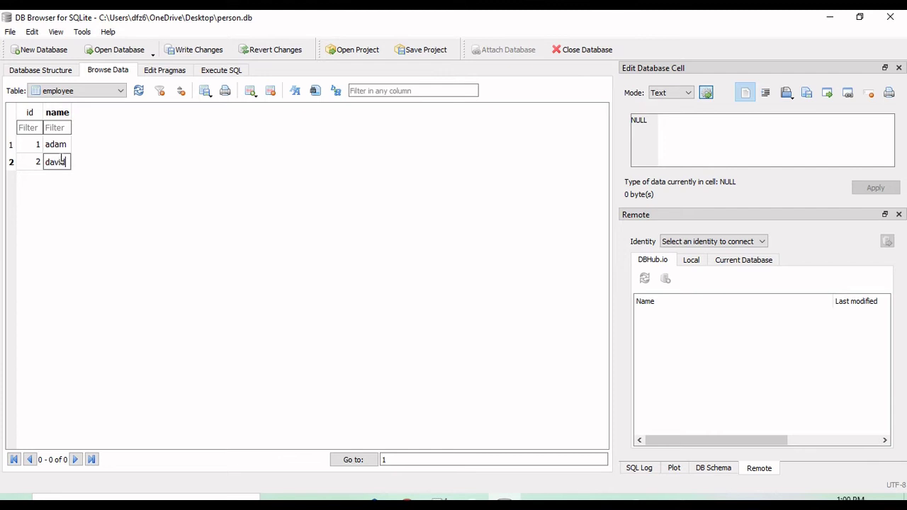
key(Return)
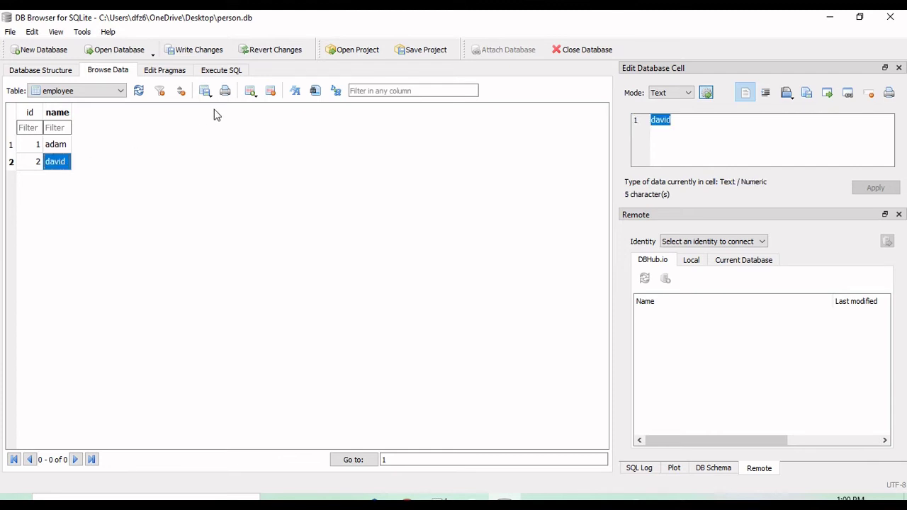
Step: Insert a third employee record with the employee's name, and close the database browser, saving the changes
click(251, 92)
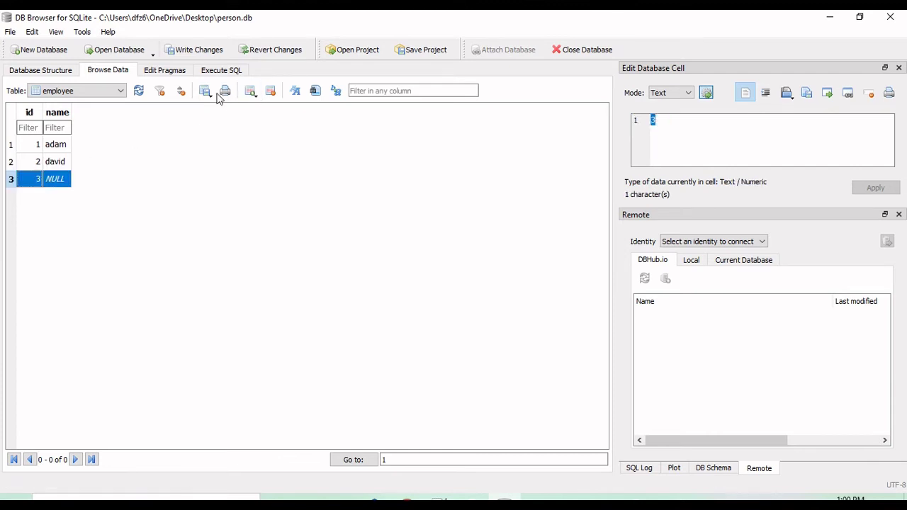
click(68, 179)
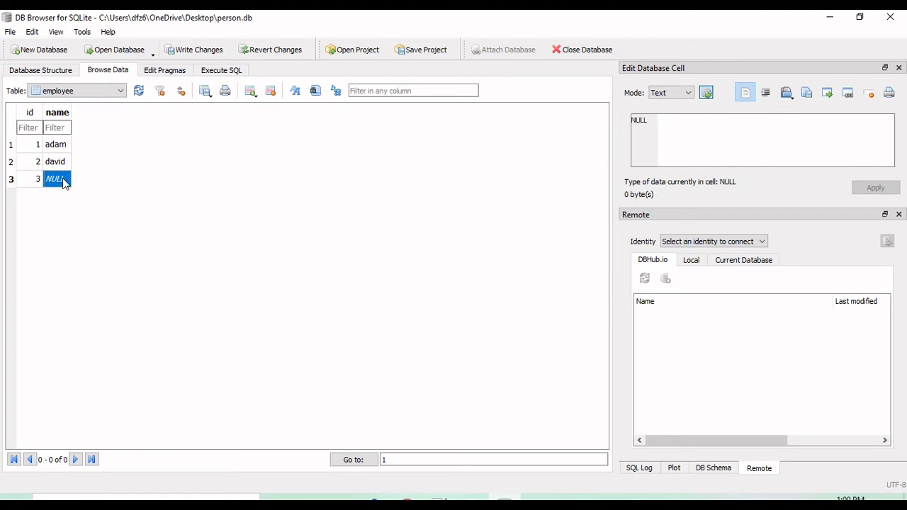
double_click(64, 178)
click(120, 202)
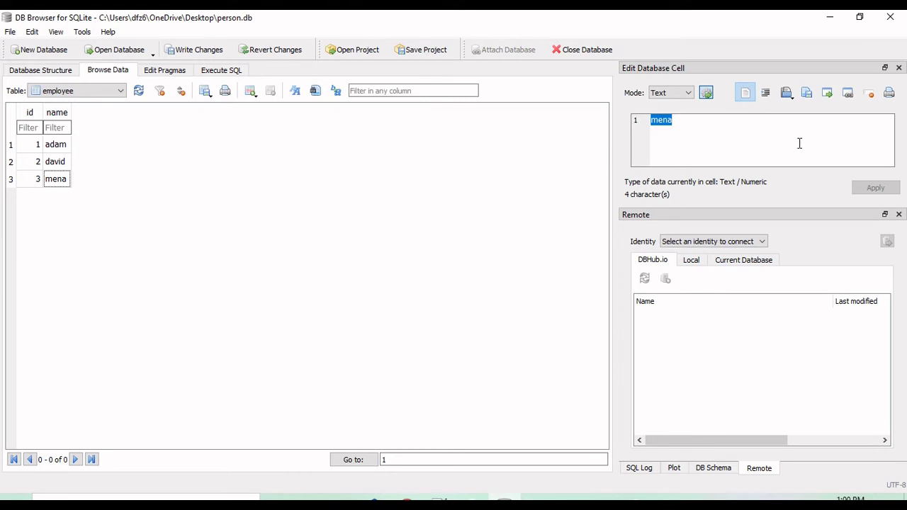
click(892, 17)
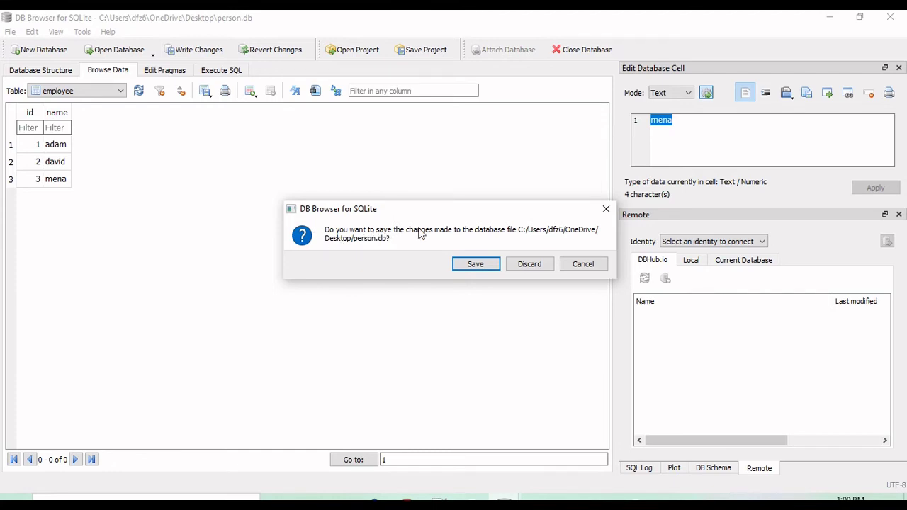
click(471, 263)
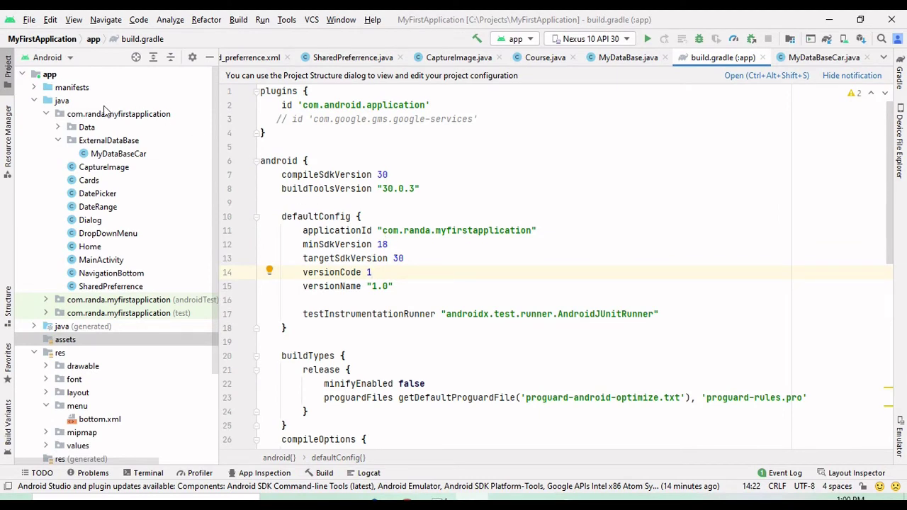
click(63, 102)
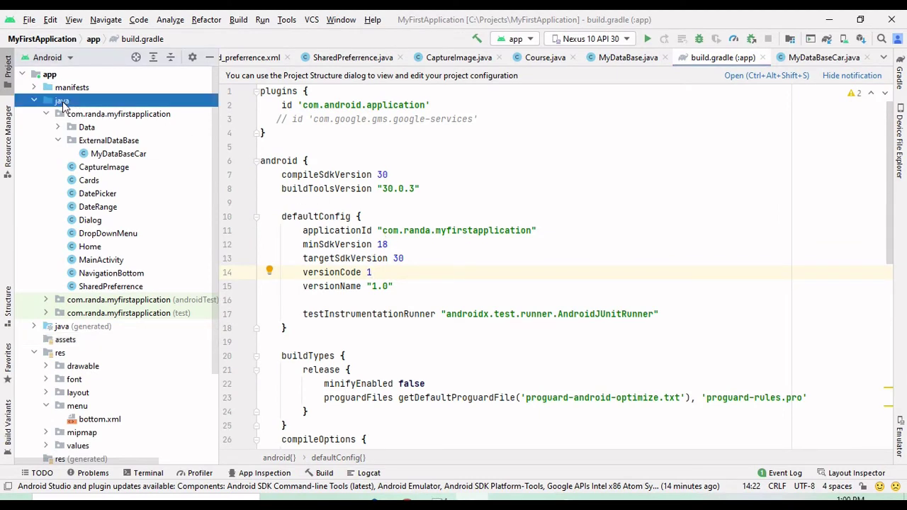
right_click(63, 102)
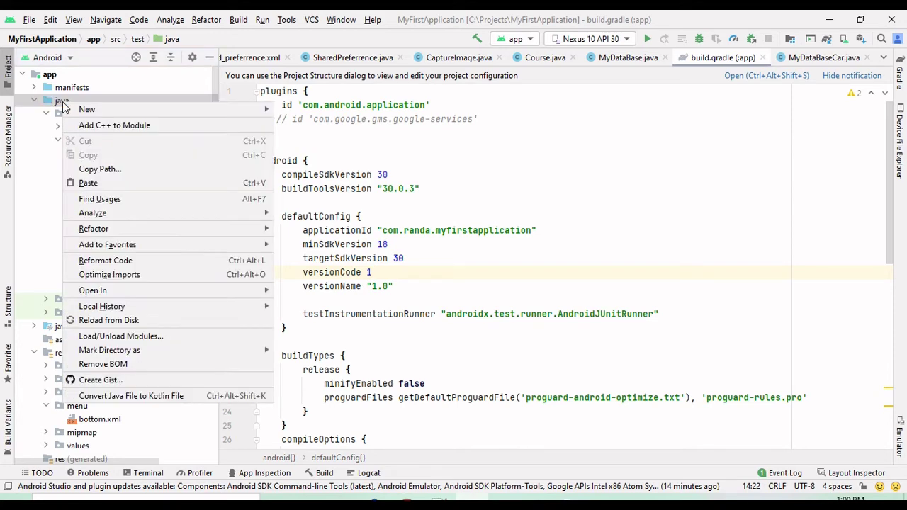
mouse_move(100, 110)
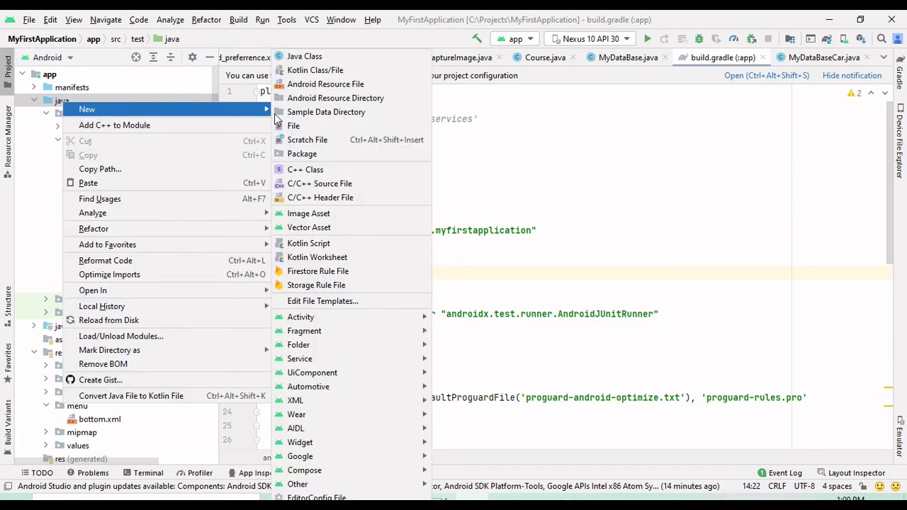
mouse_move(297, 345)
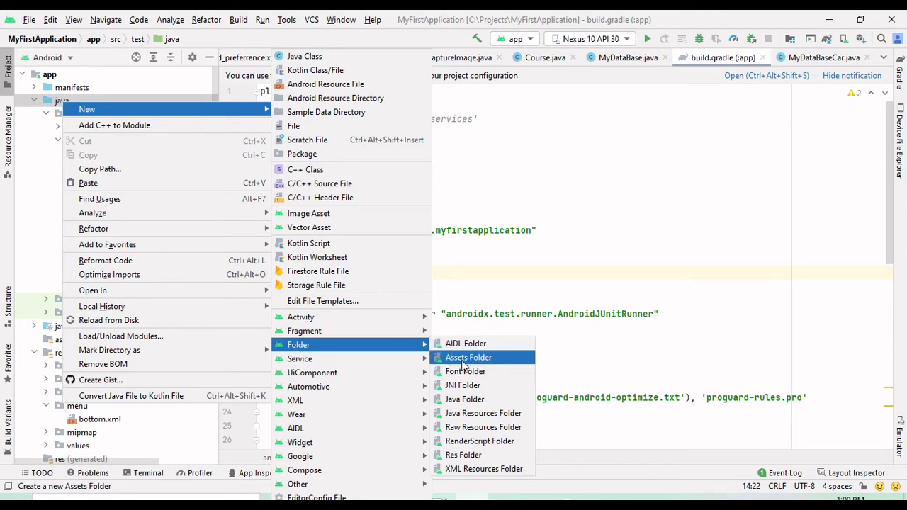
click(469, 360)
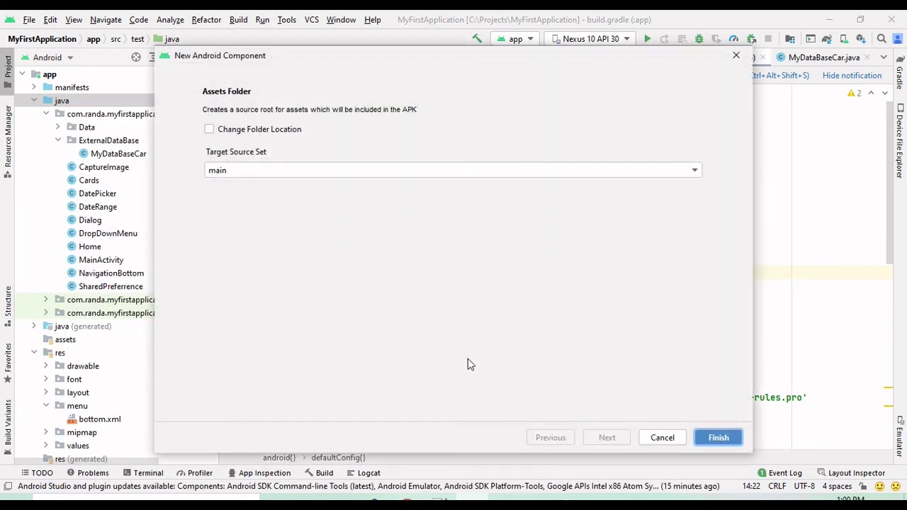
click(662, 438)
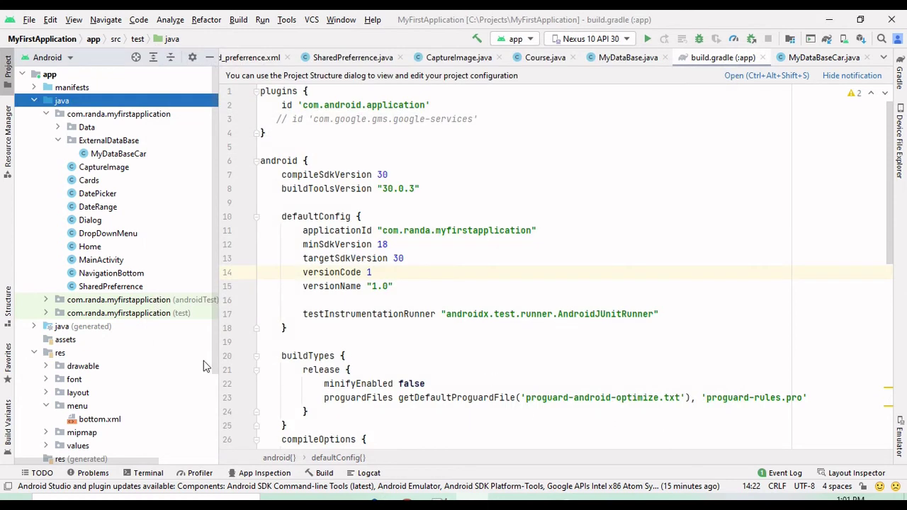
Step: Create a new directory named databases inside the project's assets folder
click(65, 340)
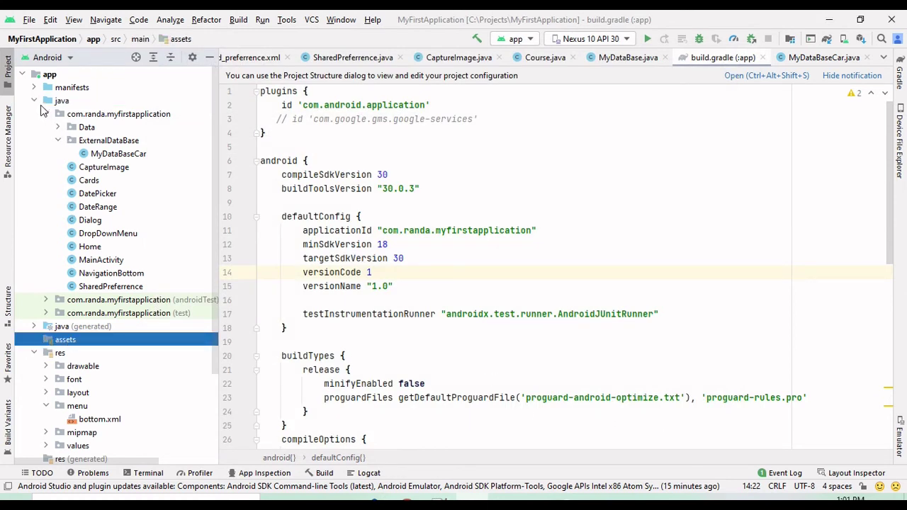
click(34, 100)
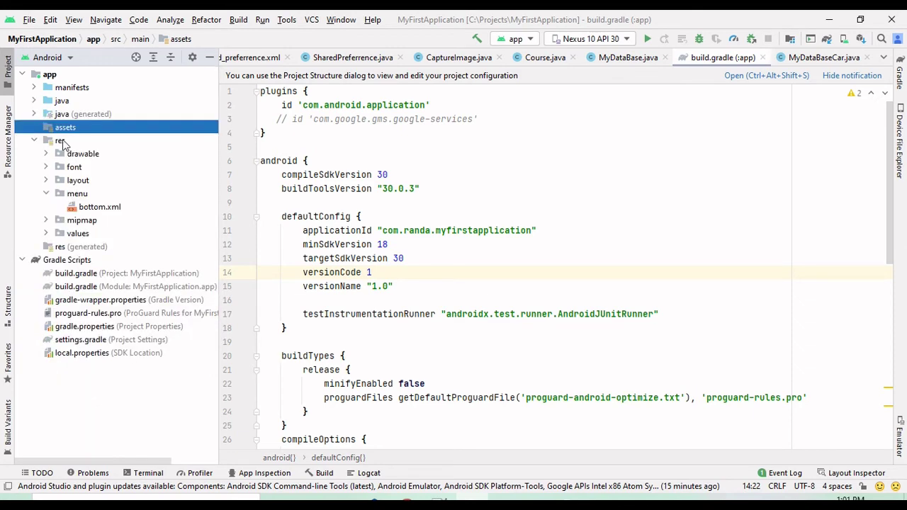
right_click(66, 128)
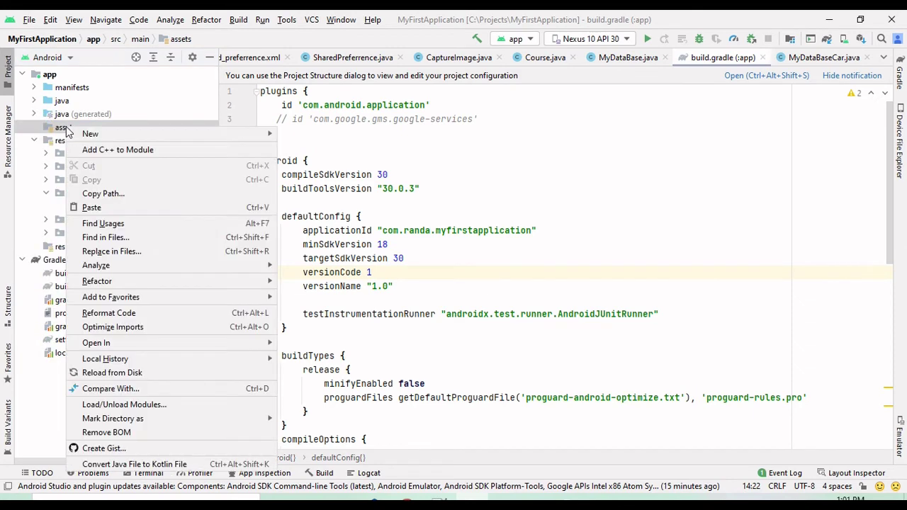
mouse_move(89, 134)
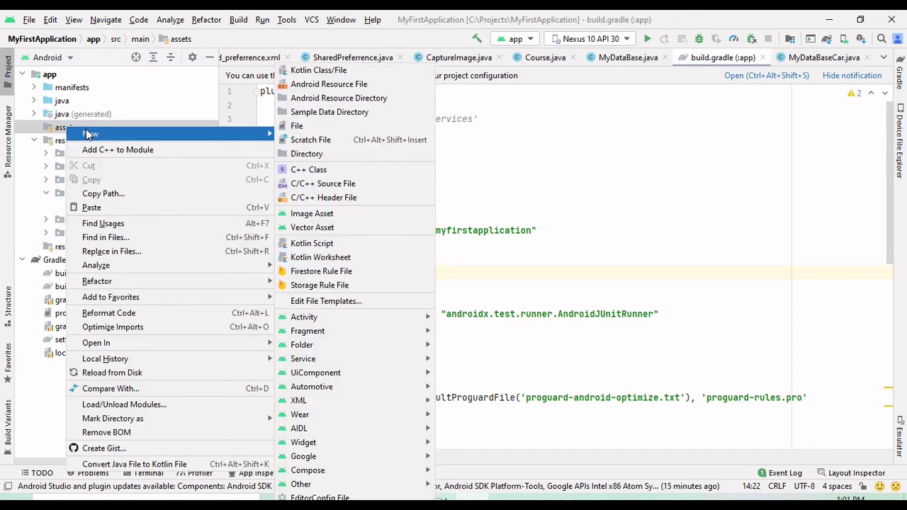
click(321, 154)
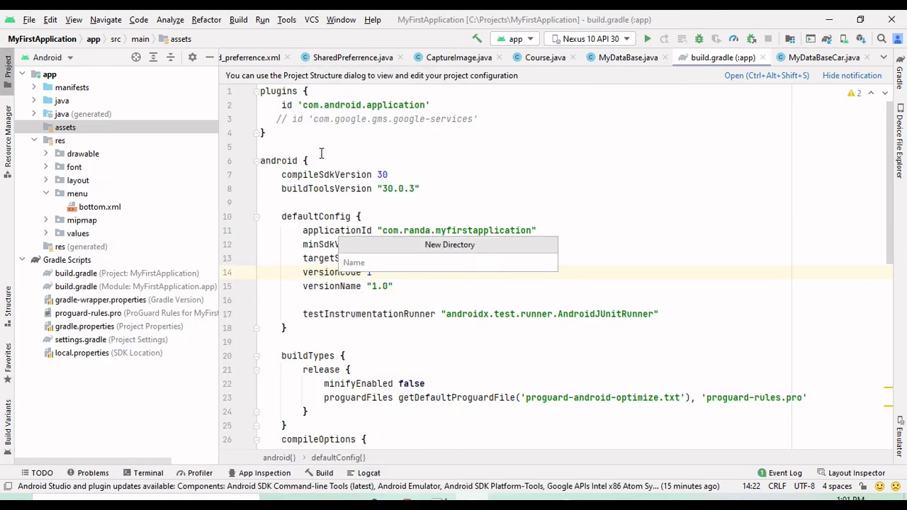
text(databases)
key(Return)
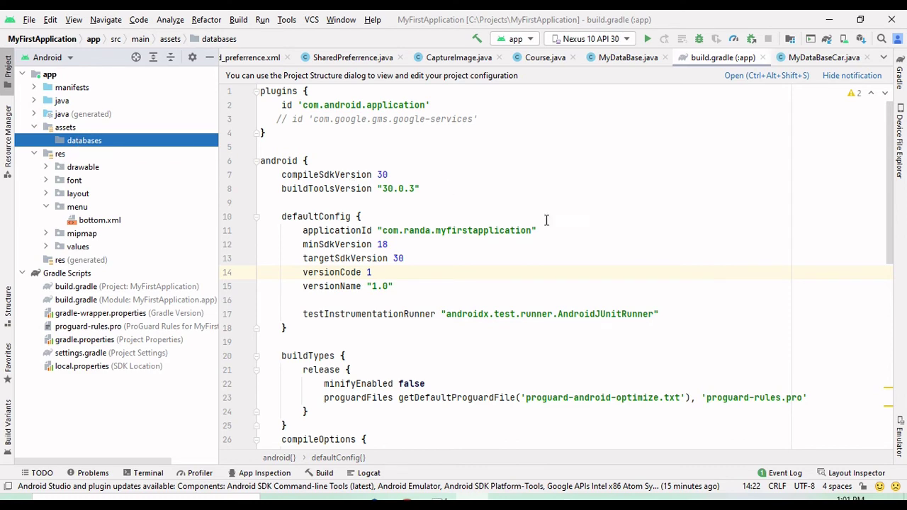
Step: Switch to the Windows desktop and copy the person database file
click(836, 22)
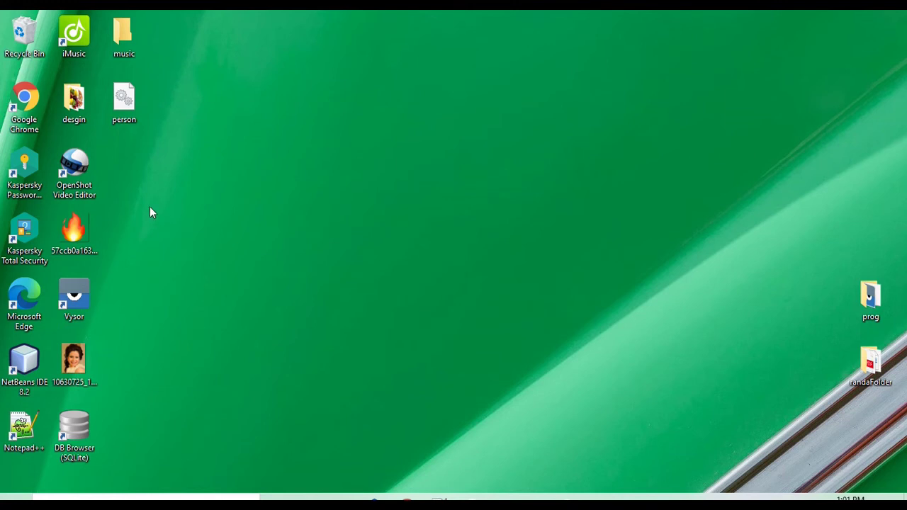
right_click(135, 108)
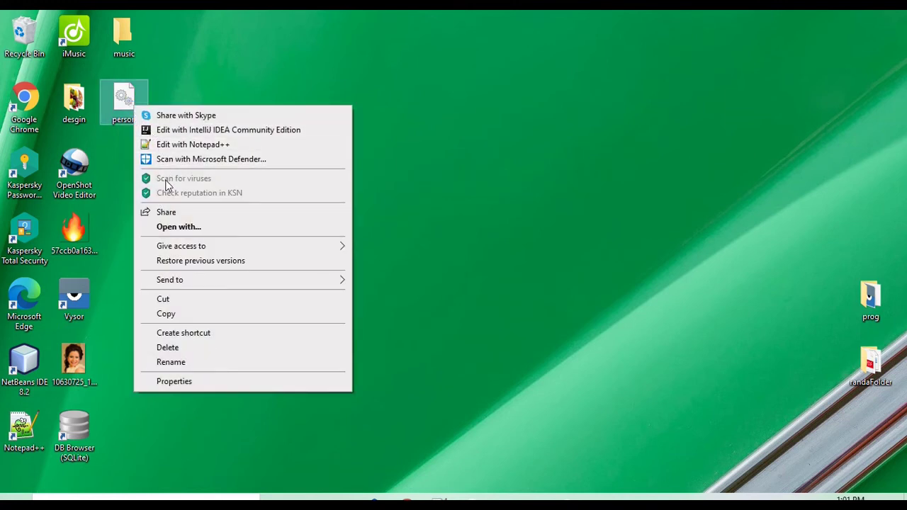
click(174, 314)
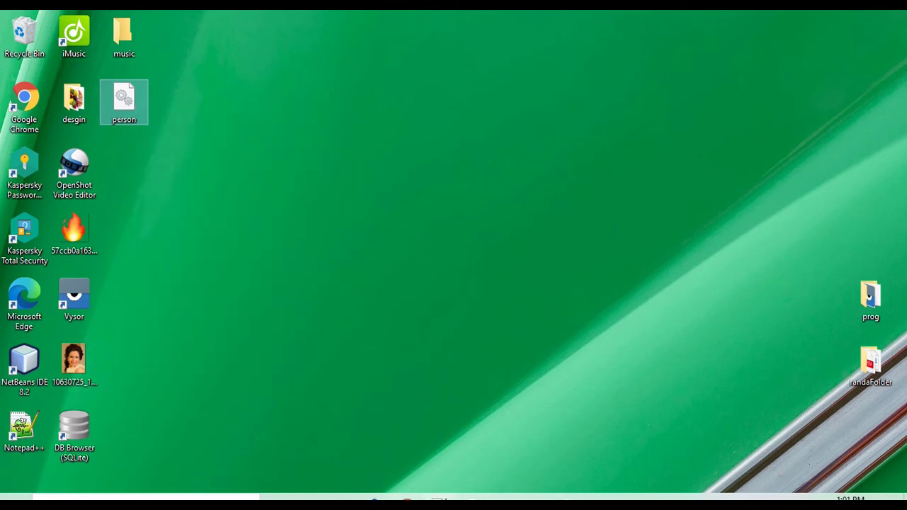
Step: Return to Android Studio, paste the copied file as person.db into assets/databases, and select it in the expanded directory
click(313, 499)
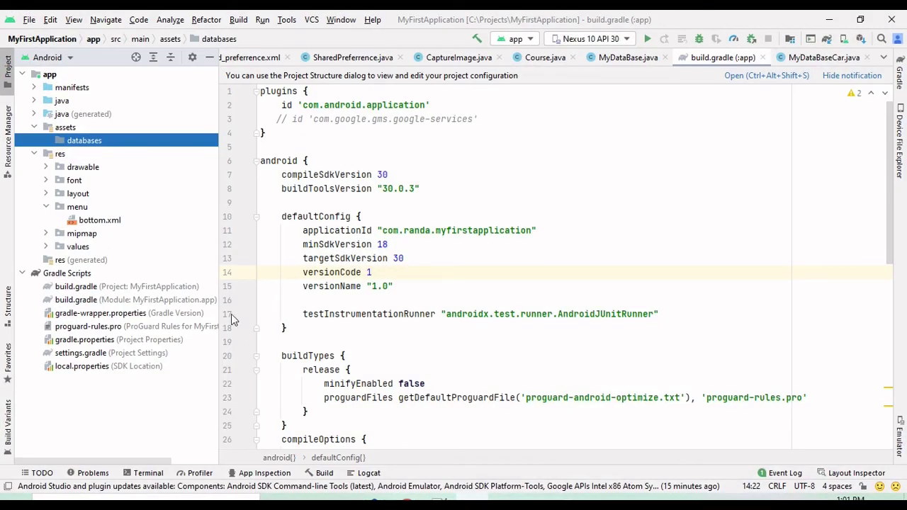
right_click(80, 144)
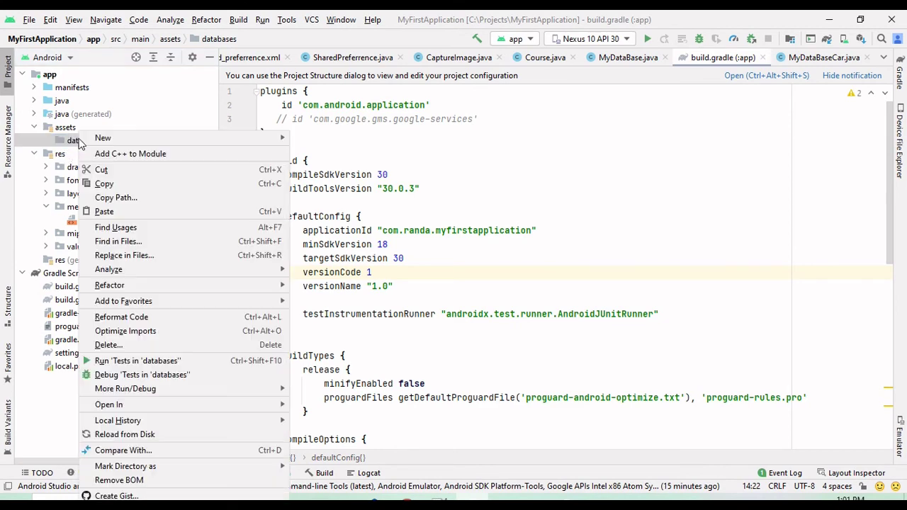
click(104, 211)
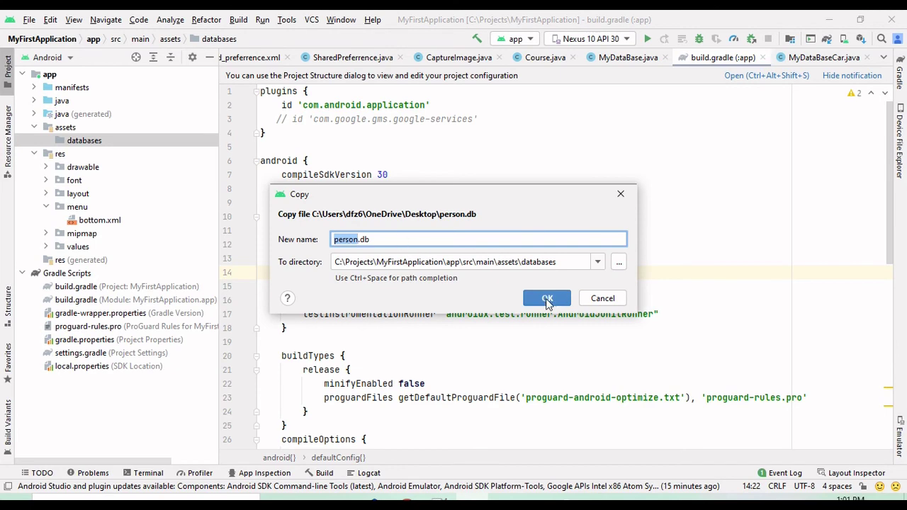
click(547, 298)
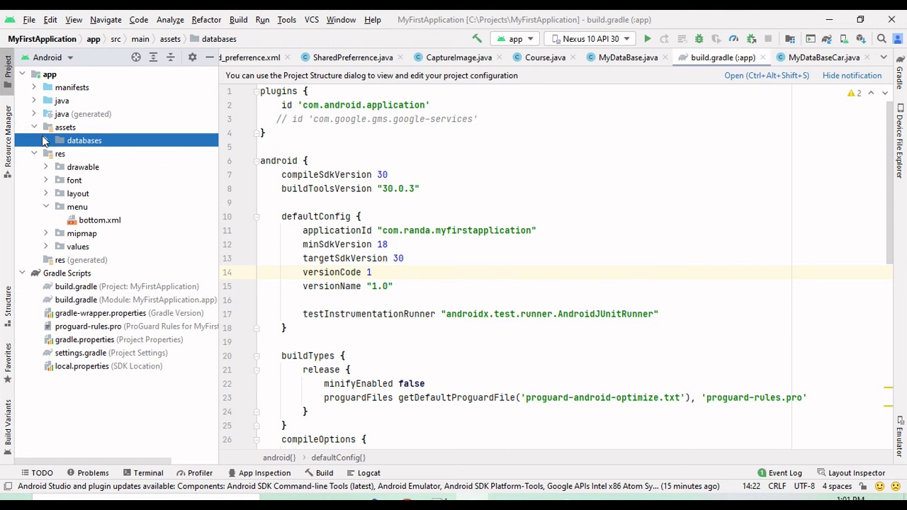
click(46, 141)
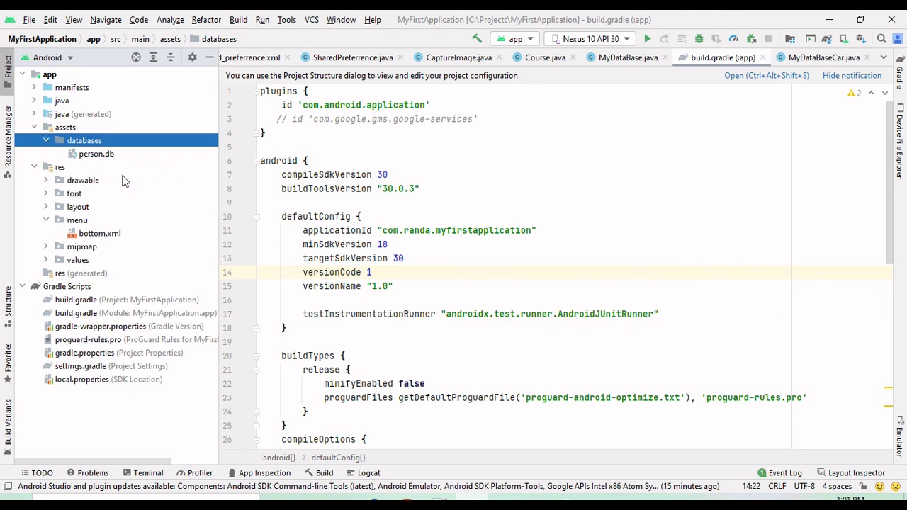
click(100, 158)
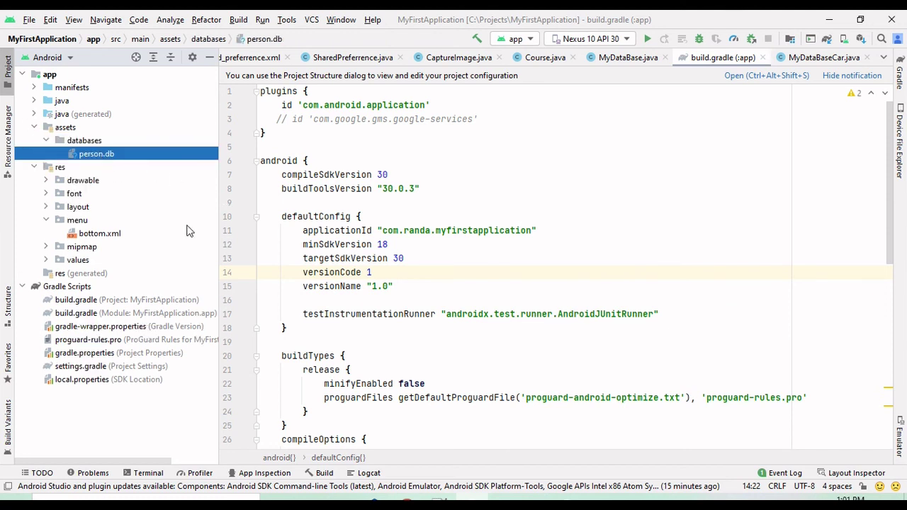